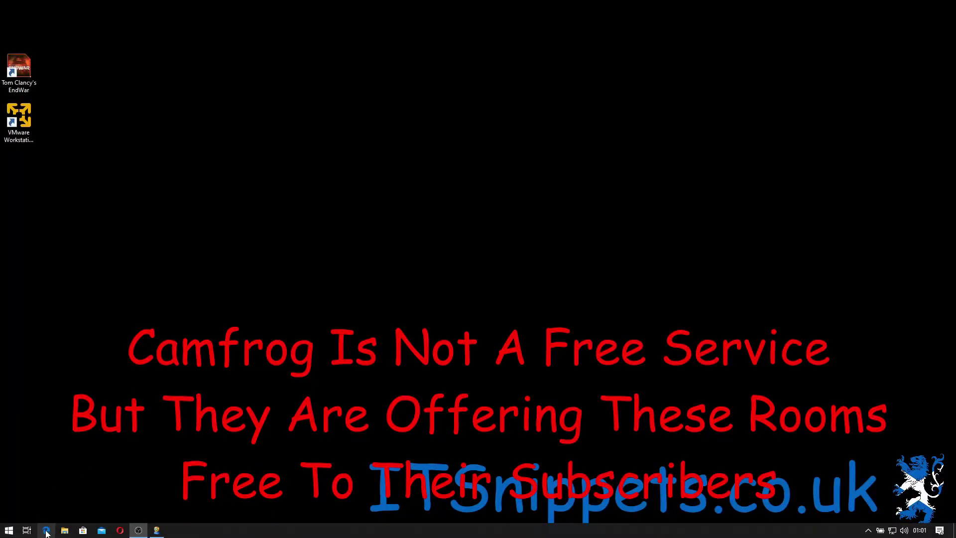
Visit the free Camfrog download page in the browser, then close the browser.
click(47, 532)
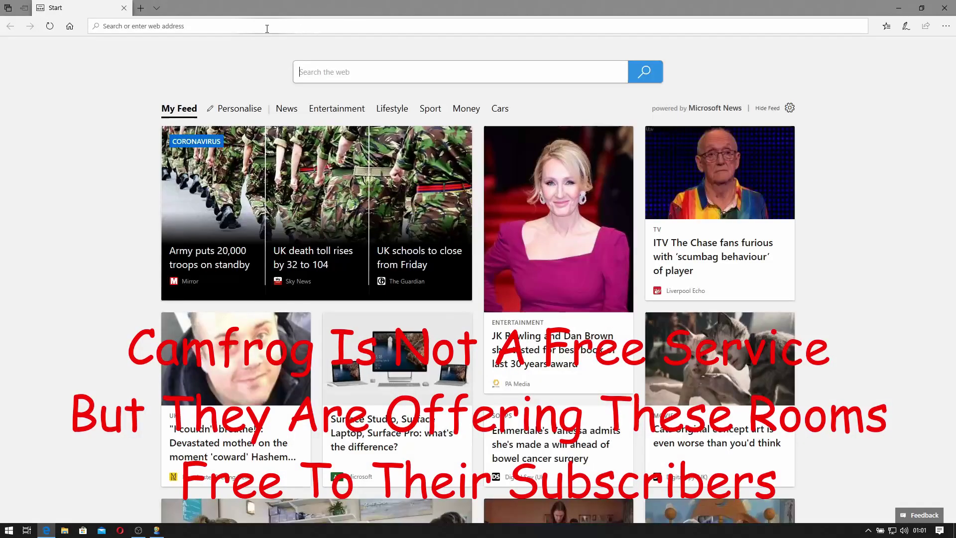
text(ww)
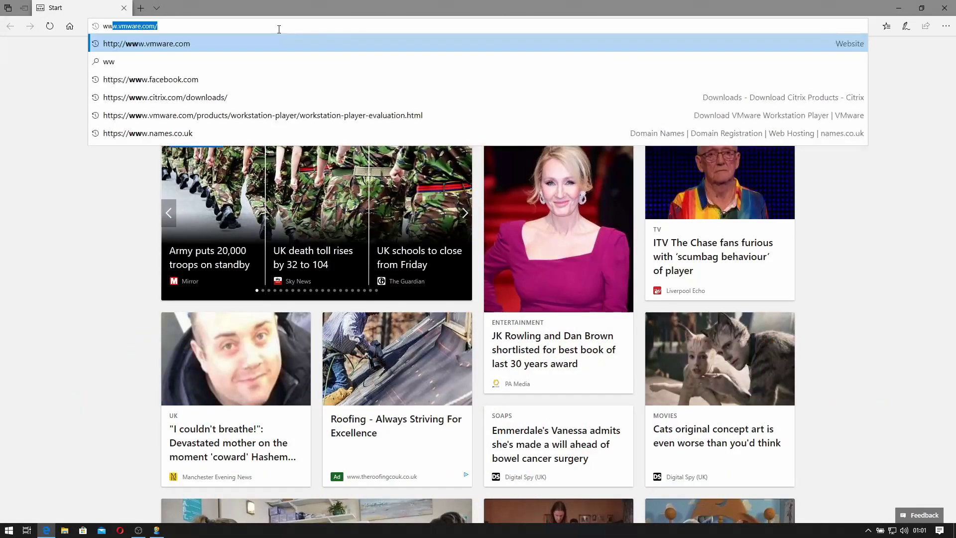
text(w.camfrog.com)
key(Return)
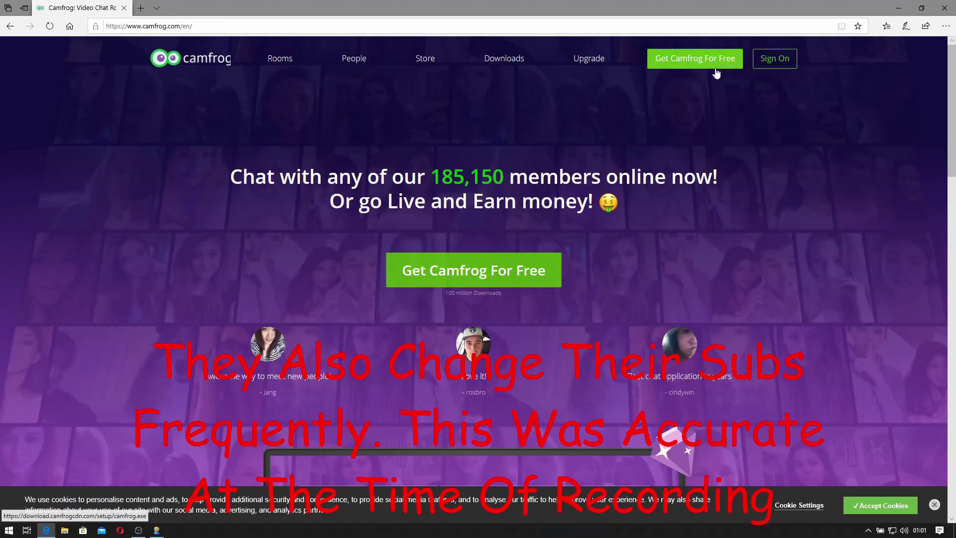
click(515, 276)
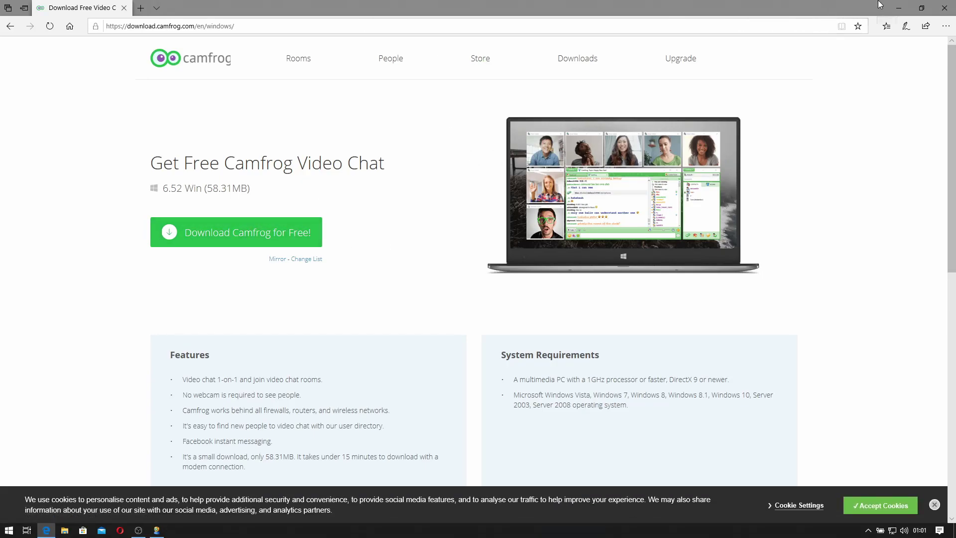
click(944, 9)
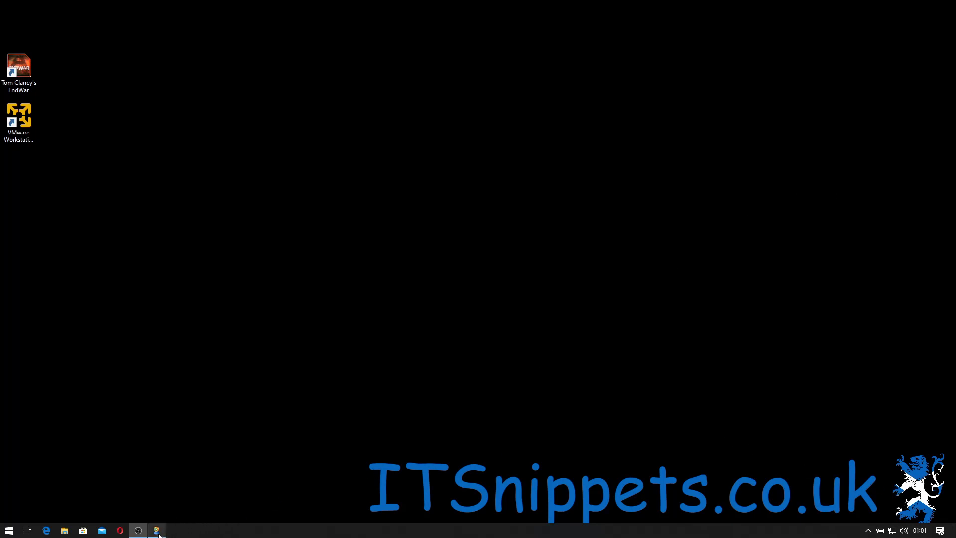
Reposition the Camfrog contacts window and open the profile page via Notifications' View all.
mouse_move(156, 530)
click(163, 488)
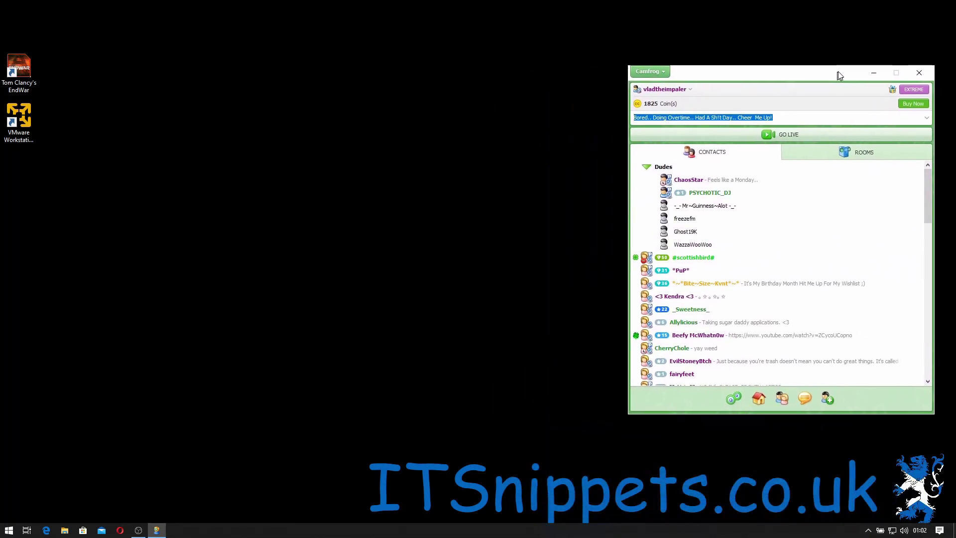
drag(928, 239, 840, 69)
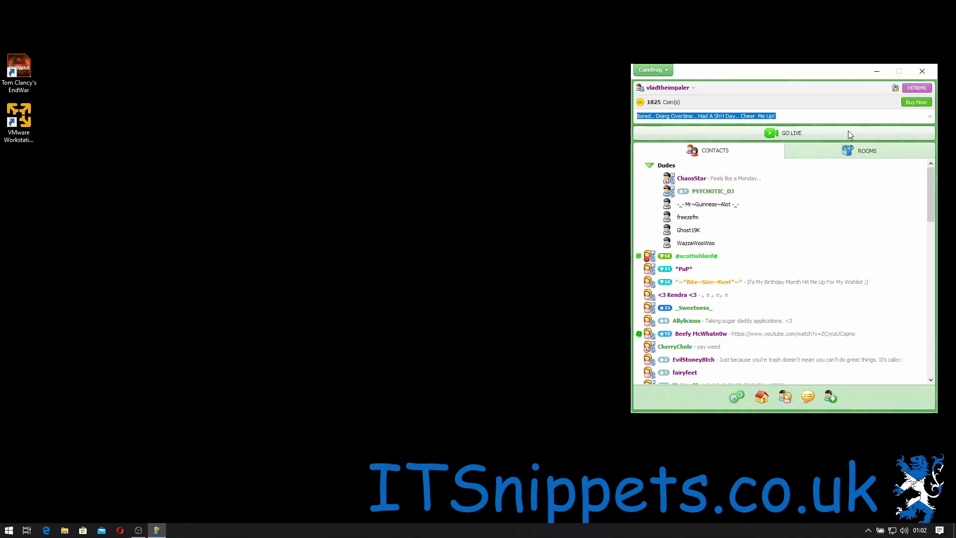
click(737, 397)
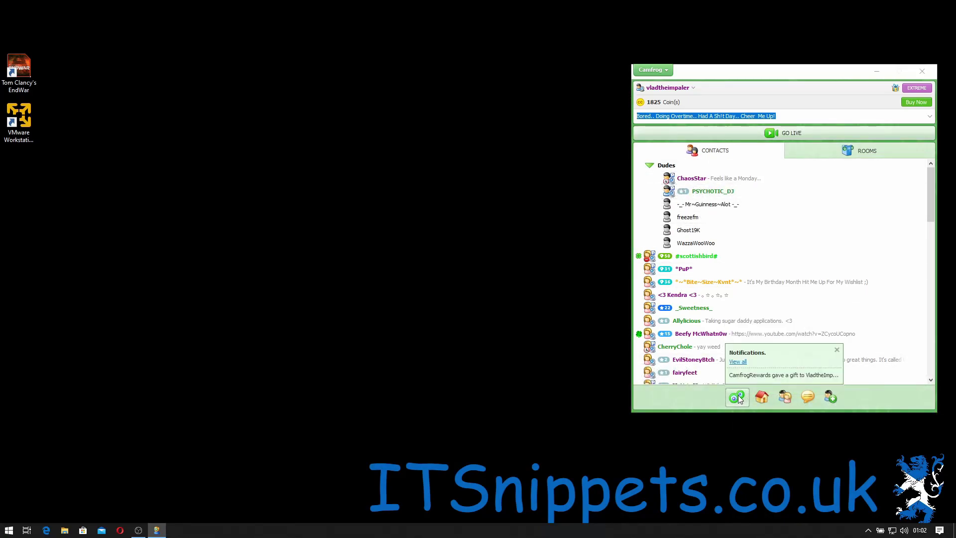
click(741, 364)
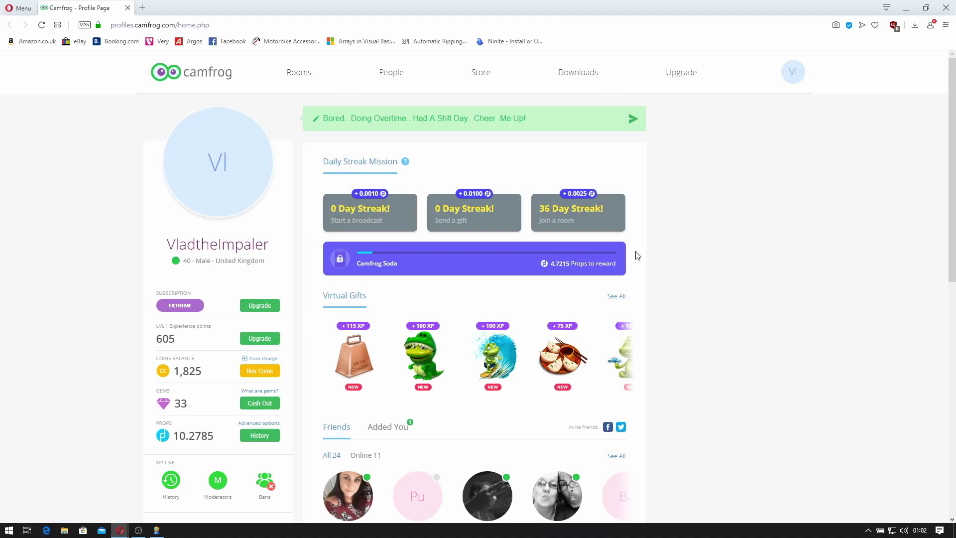
Choose Settings from the avatar menu at the top right of the Camfrog website.
click(794, 76)
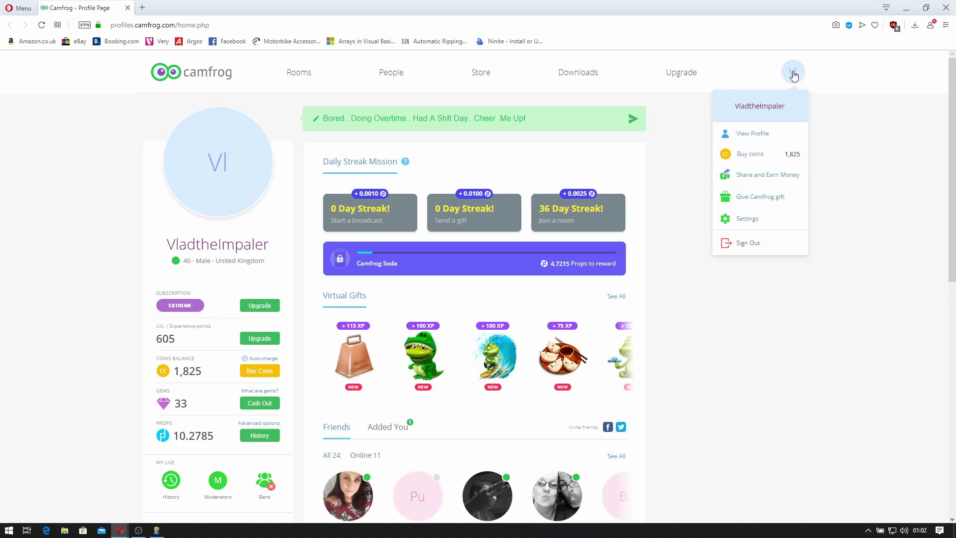
click(746, 219)
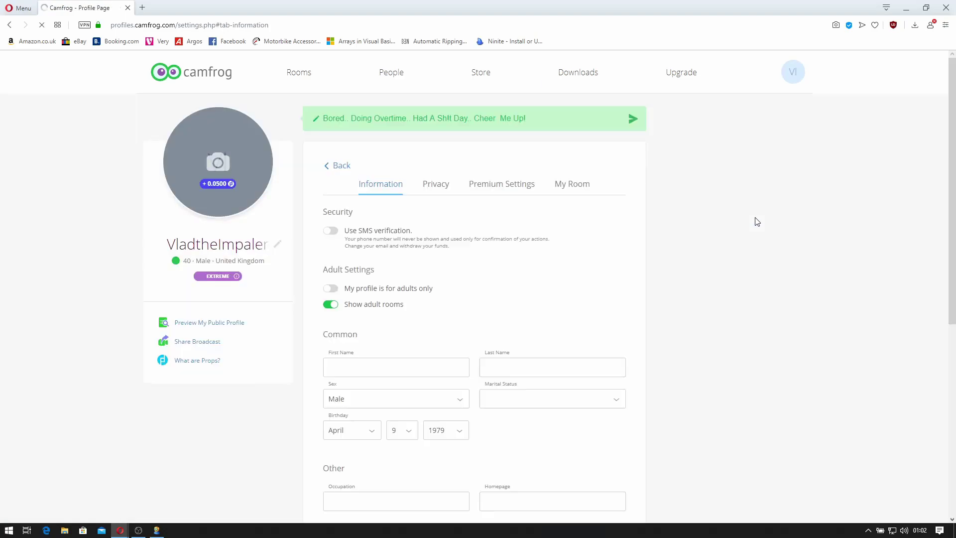
Open the My Room registration form with room location Europe and Russia.
click(569, 186)
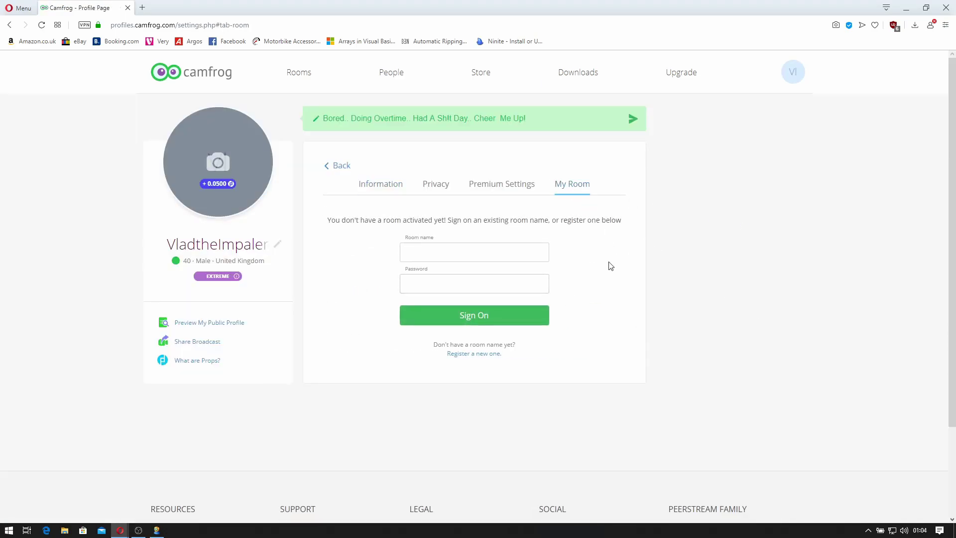
click(482, 355)
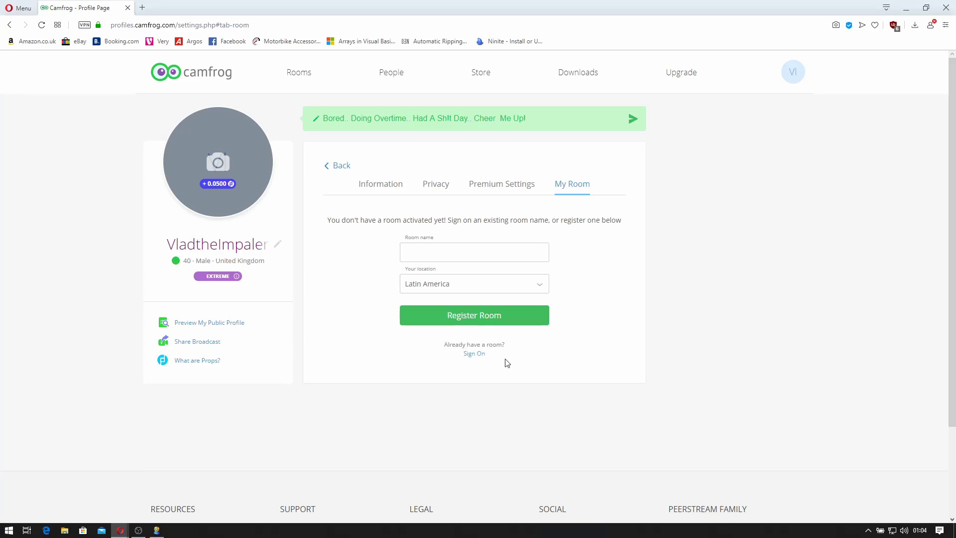
click(448, 284)
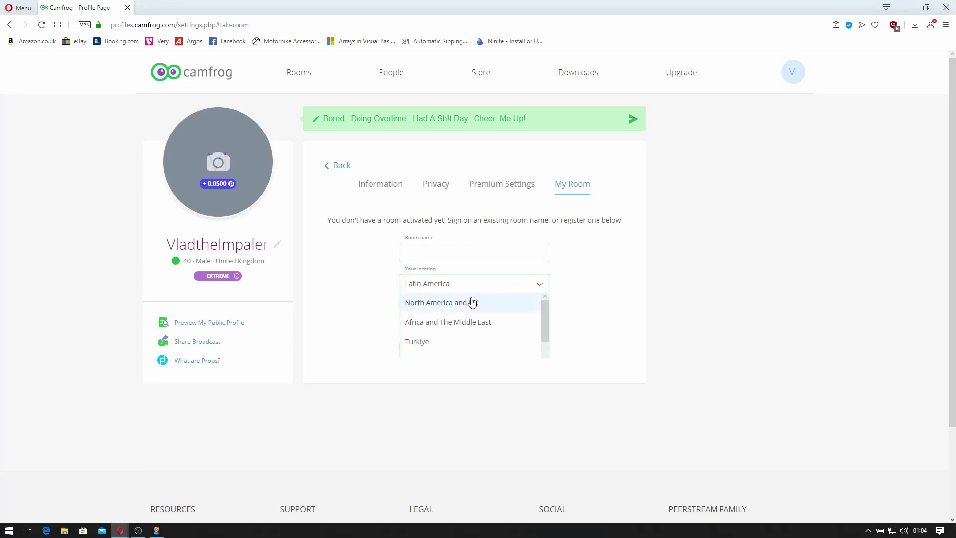
scroll(471, 321, down, 2)
scroll(471, 339, down, 1)
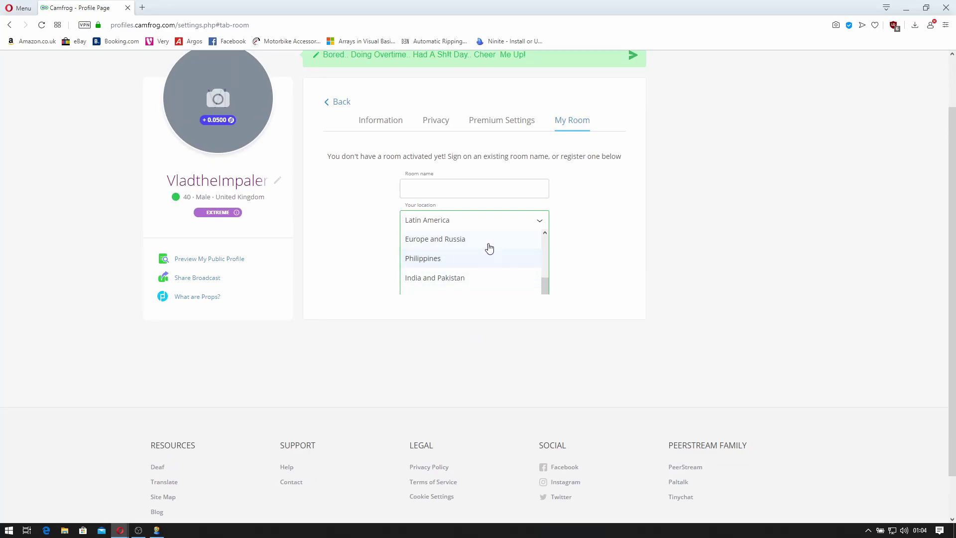
click(486, 243)
click(546, 225)
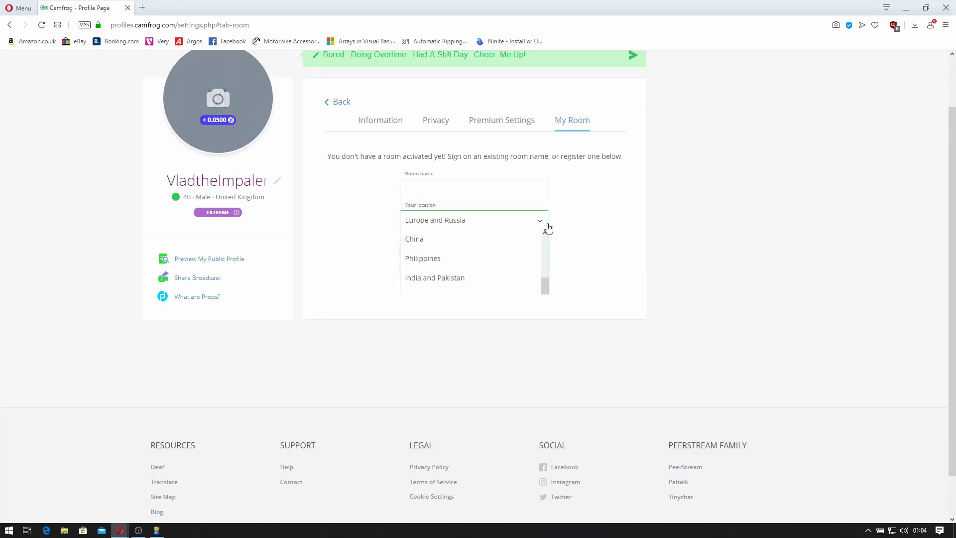
drag(545, 289, 547, 243)
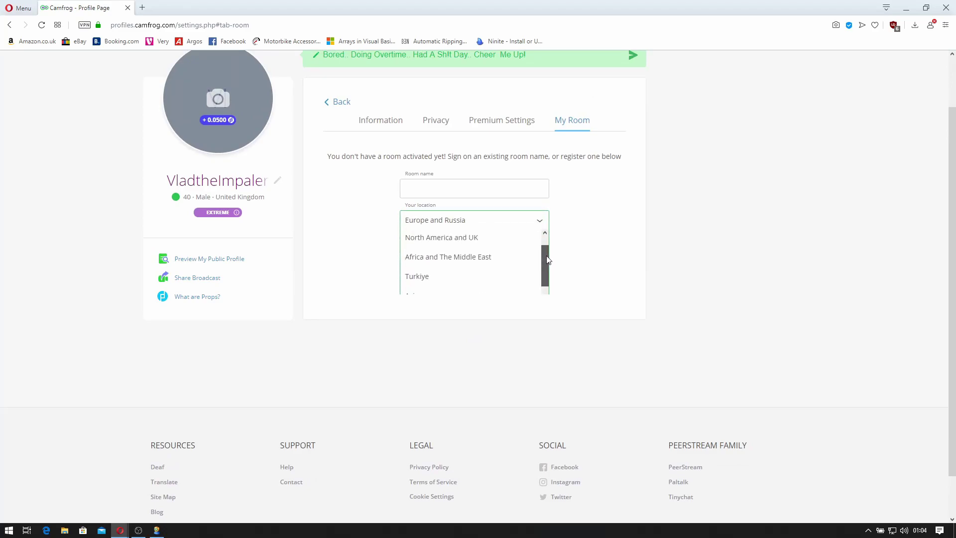
click(573, 202)
click(451, 190)
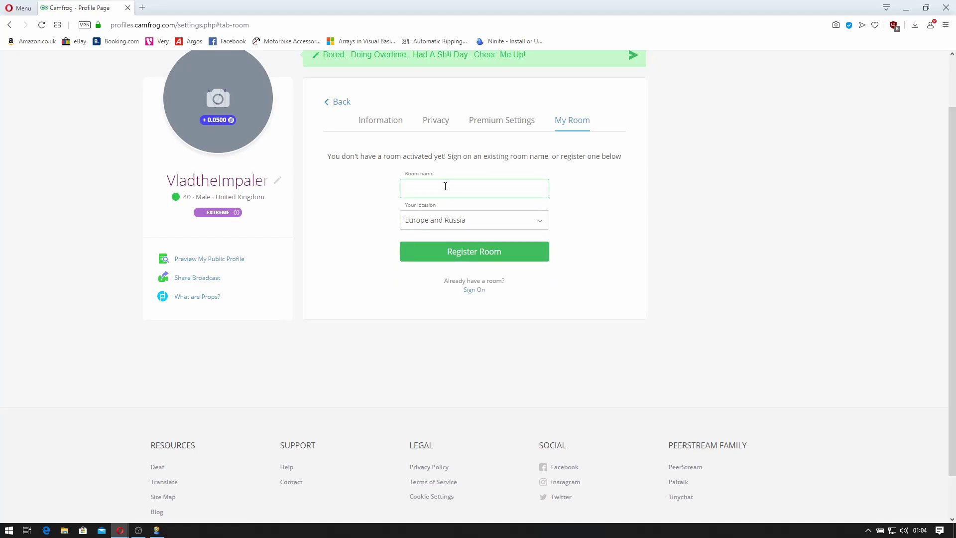
Register the room as Throne_Of_Bones after deleting the rejected '<3' characters.
click(601, 233)
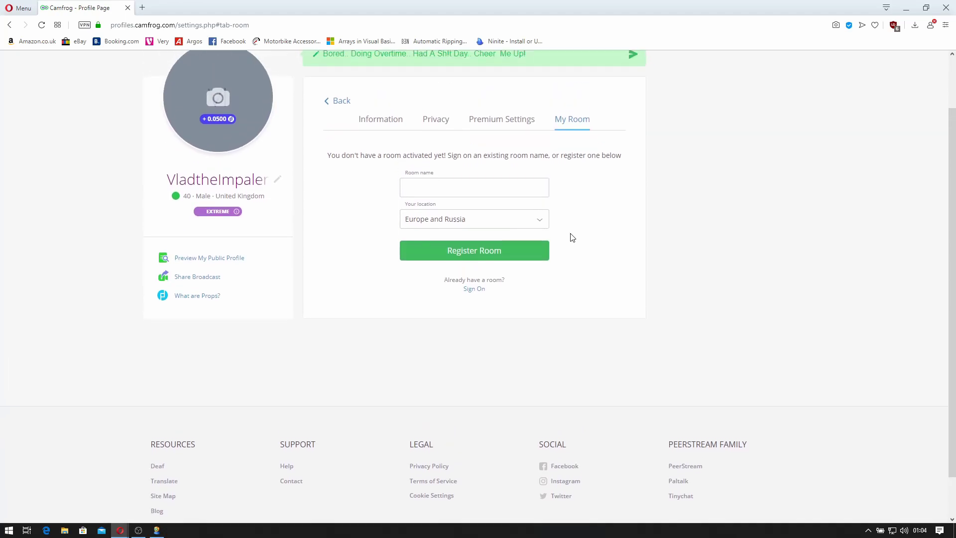
click(458, 193)
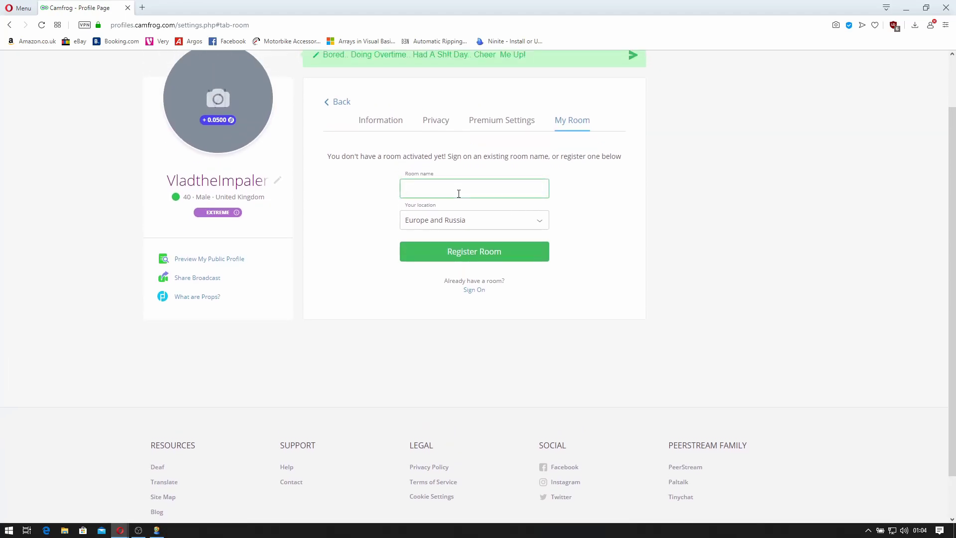
text(<3 _Throne_Of_Bones_<3)
click(482, 255)
key(BackSpace)
click(484, 256)
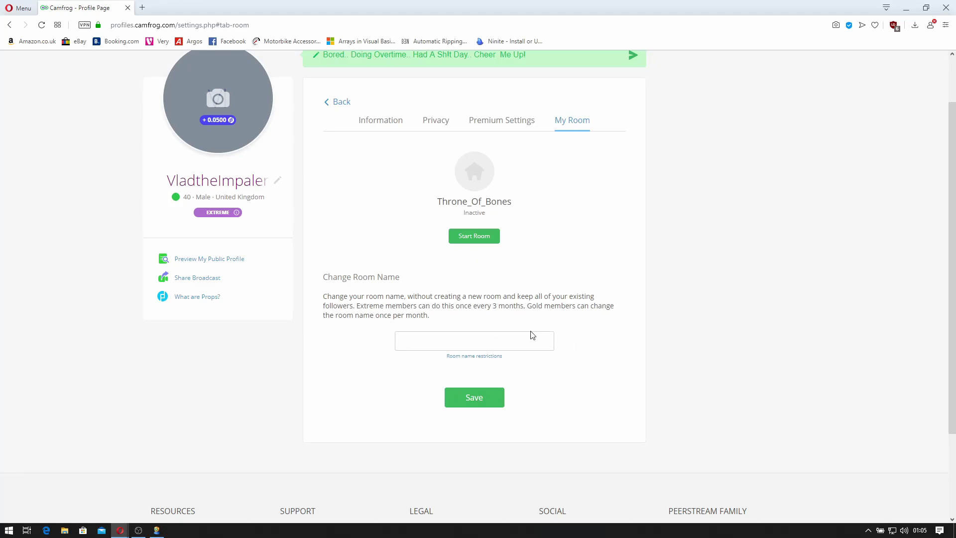
Start the Throne_Of_Bones room and bring the Camfrog contacts window forward.
click(449, 343)
mouse_move(382, 307)
mouse_down()
mouse_move(495, 308)
mouse_move(544, 324)
mouse_up()
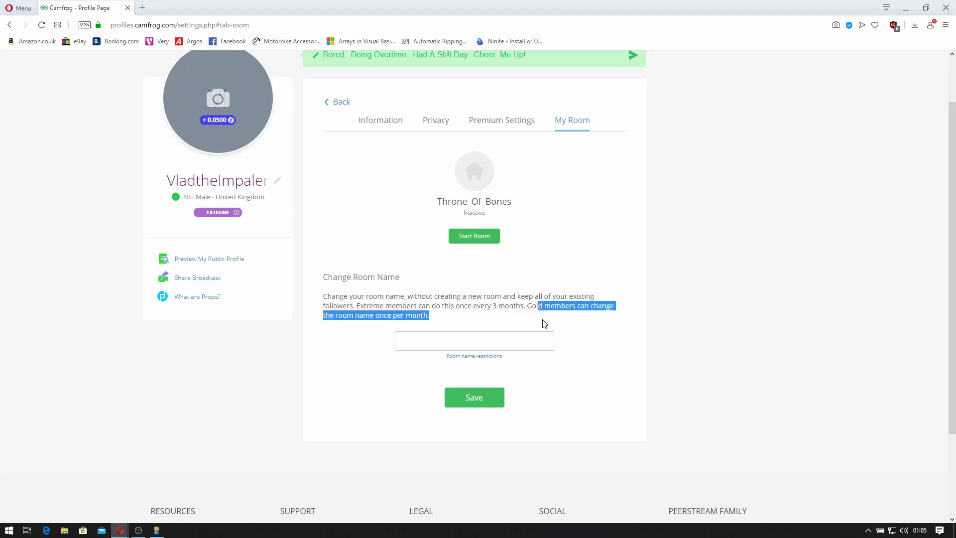
click(478, 317)
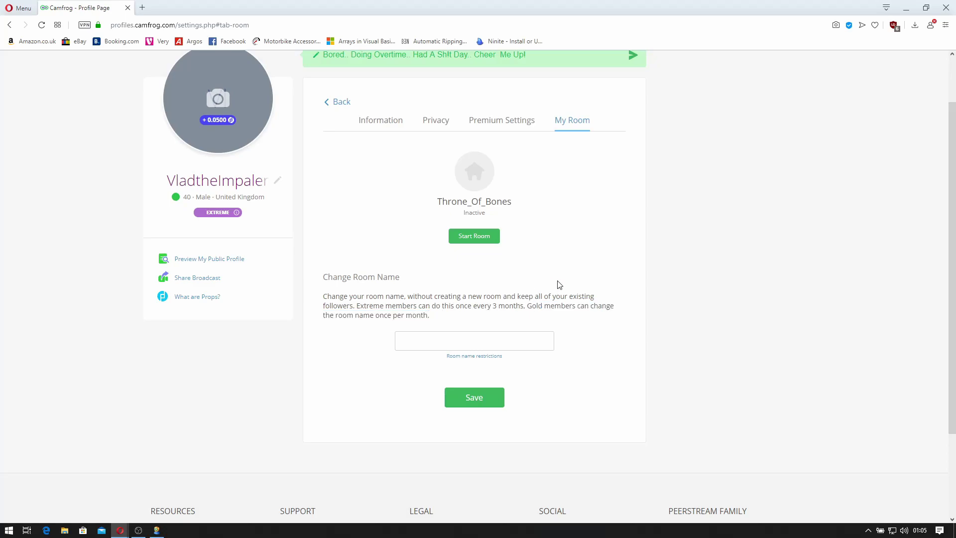
click(483, 242)
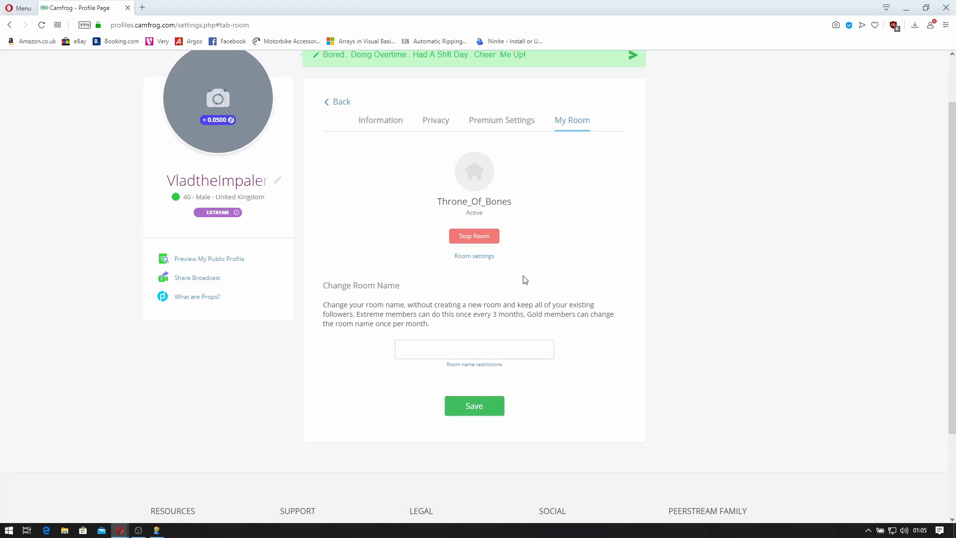
click(157, 530)
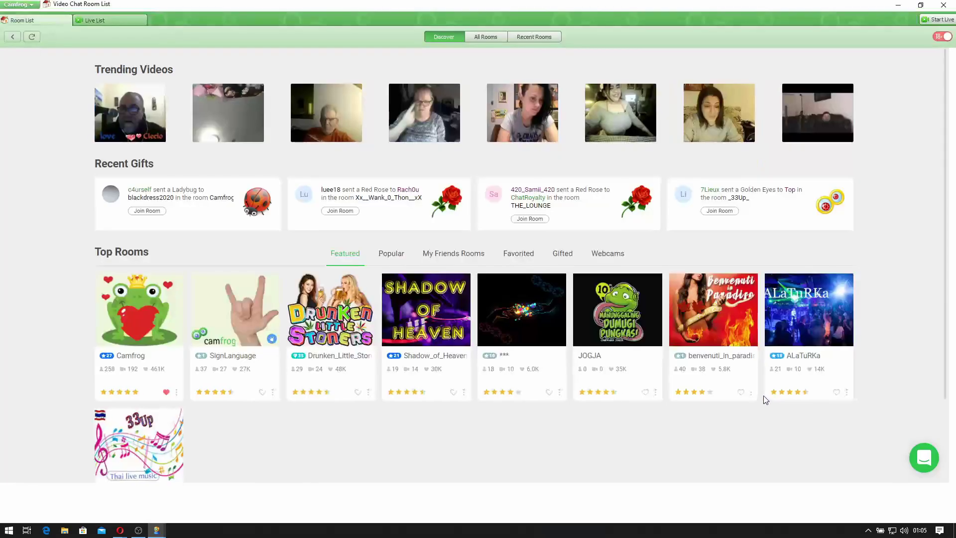
Search All Rooms for 'throne' to find Throne_Of_Bones.
click(763, 396)
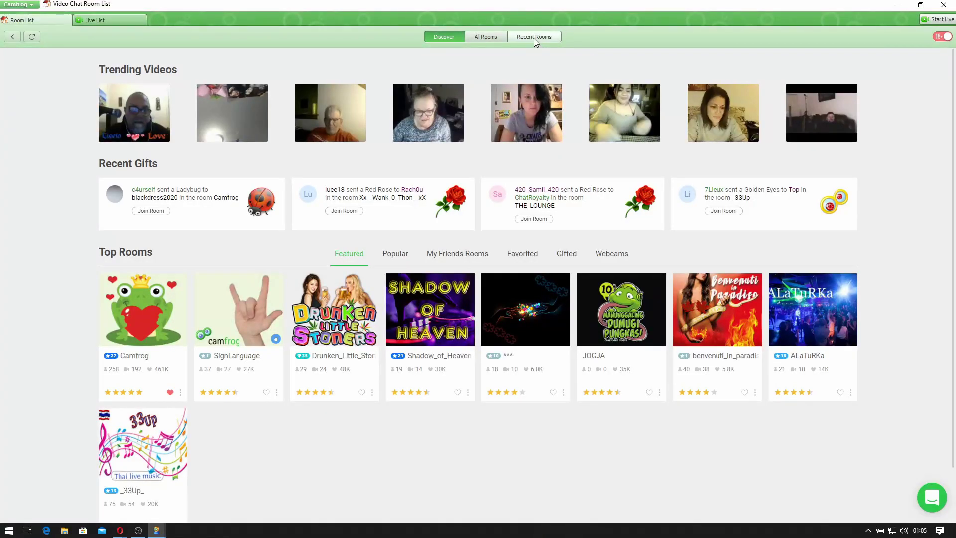
click(489, 38)
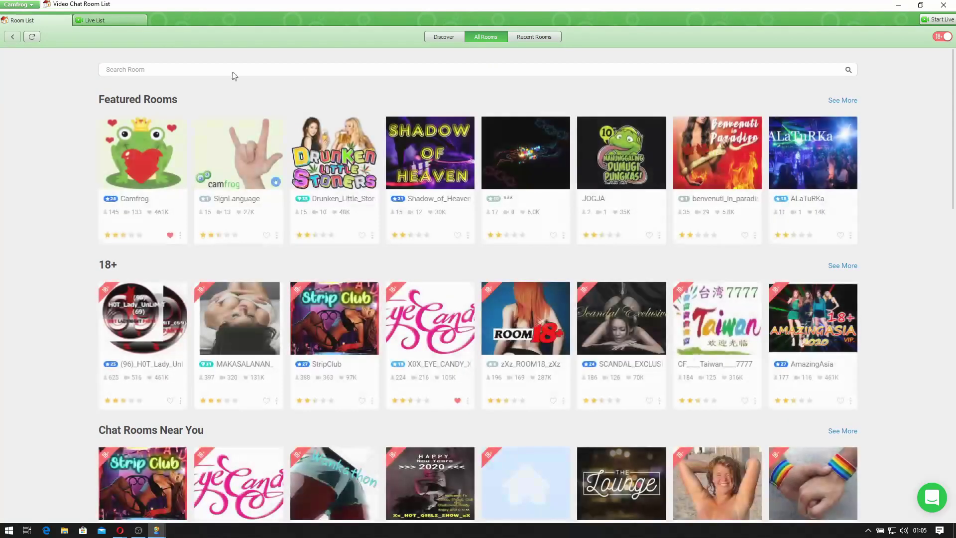
click(164, 68)
text(throne)
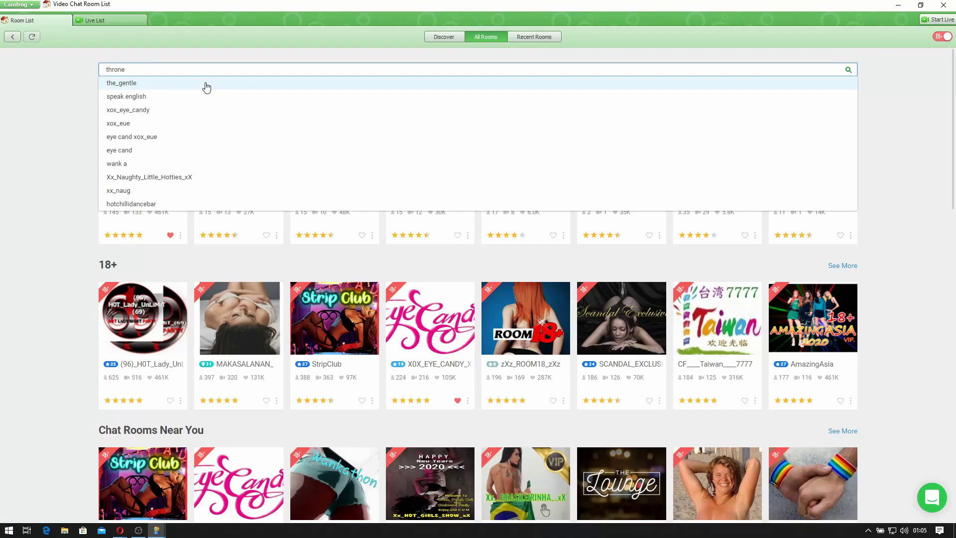
key(Return)
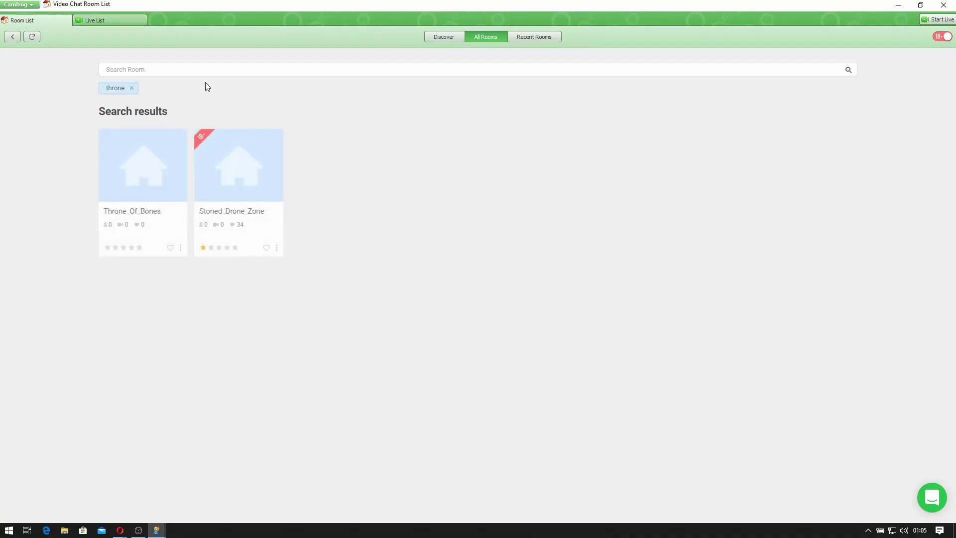
Join Throne_Of_Bones from the search results, glancing briefly at the Live List tab.
click(139, 184)
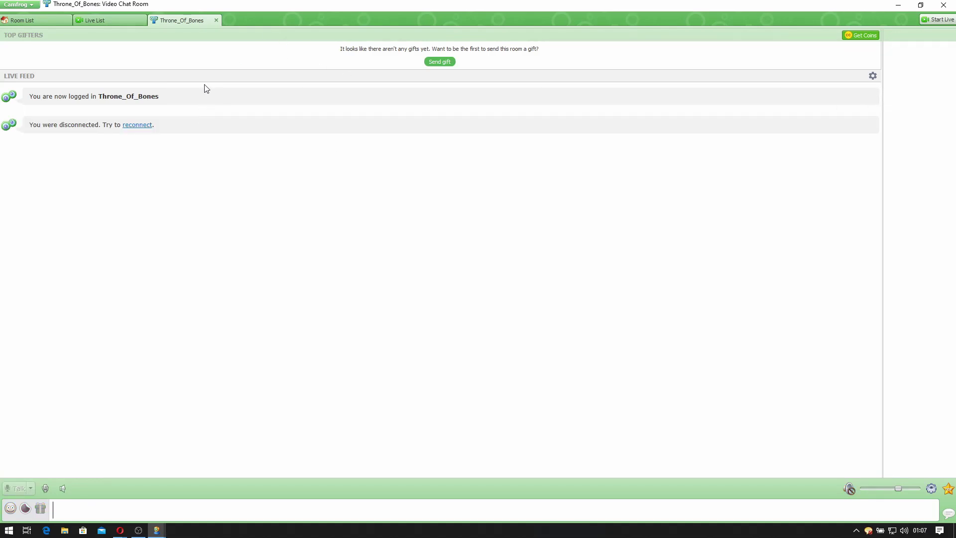
click(129, 20)
click(179, 20)
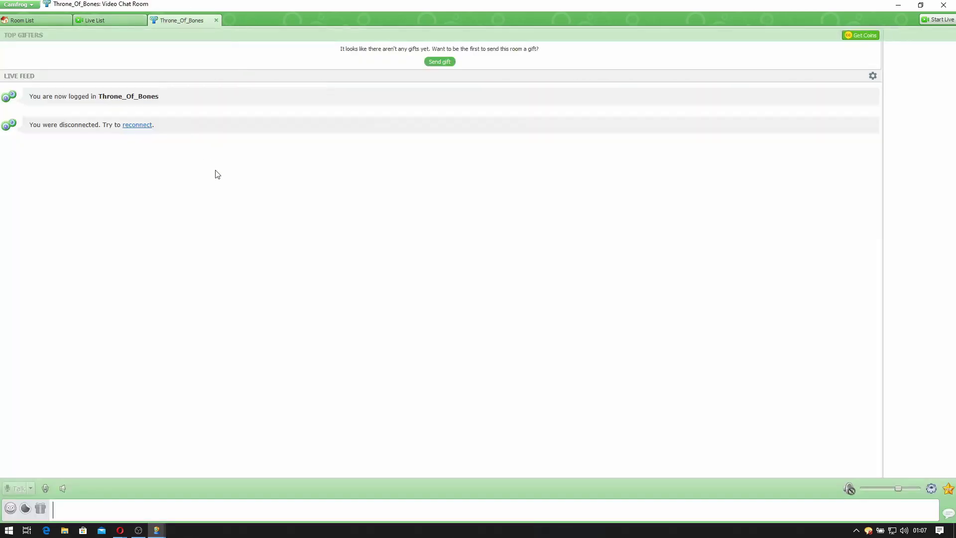